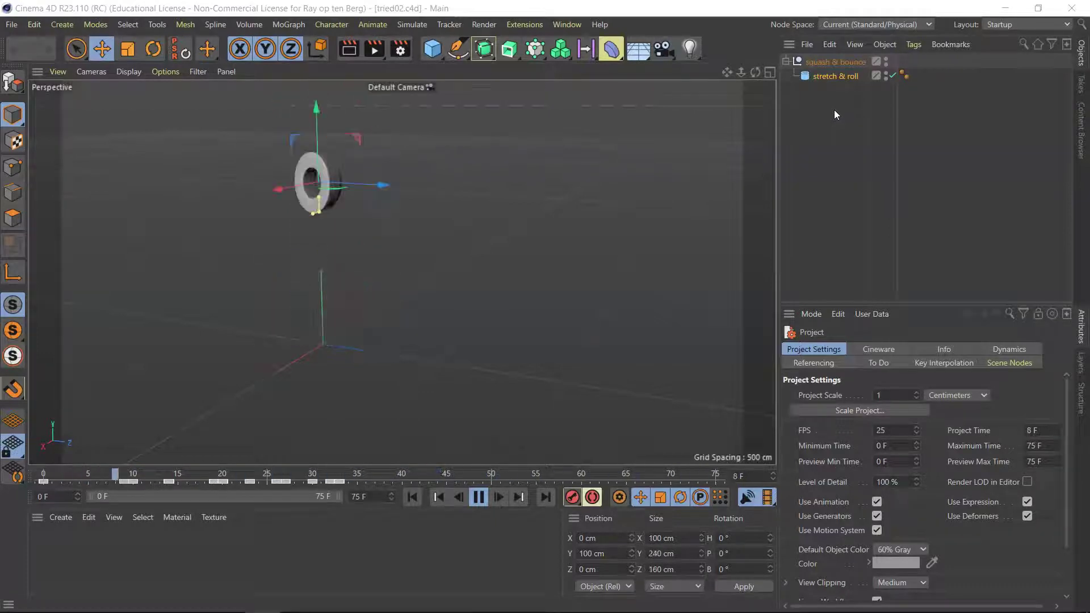
# Stop the bounce playback, select the stretch & roll tube, and show its Coord. values.
pyautogui.click(481, 497)
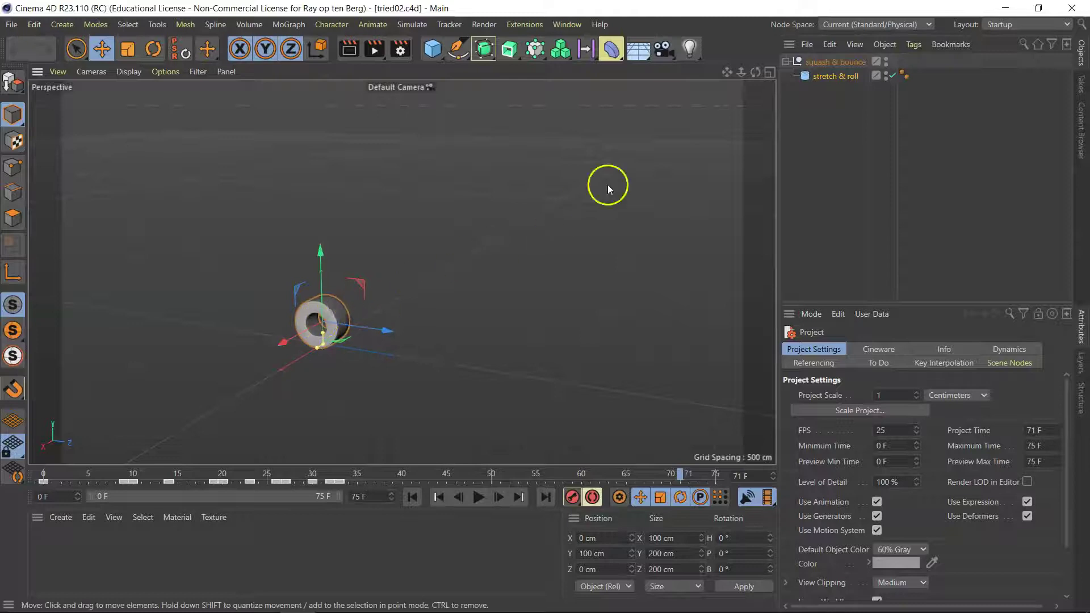
pyautogui.moveTo(755, 72); pyautogui.dragTo(541, 310)
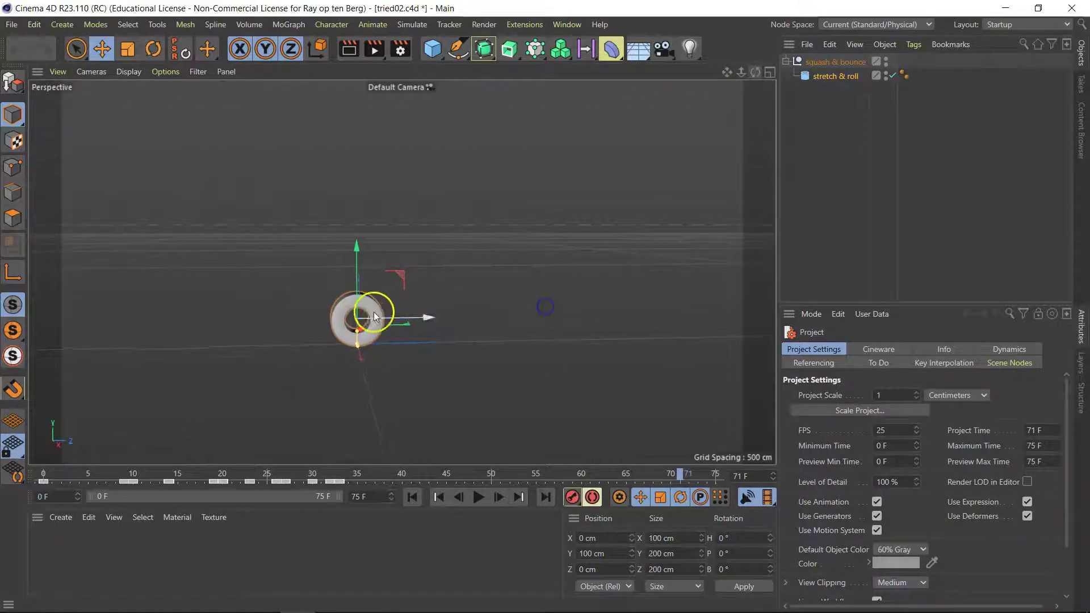
pyautogui.click(839, 61)
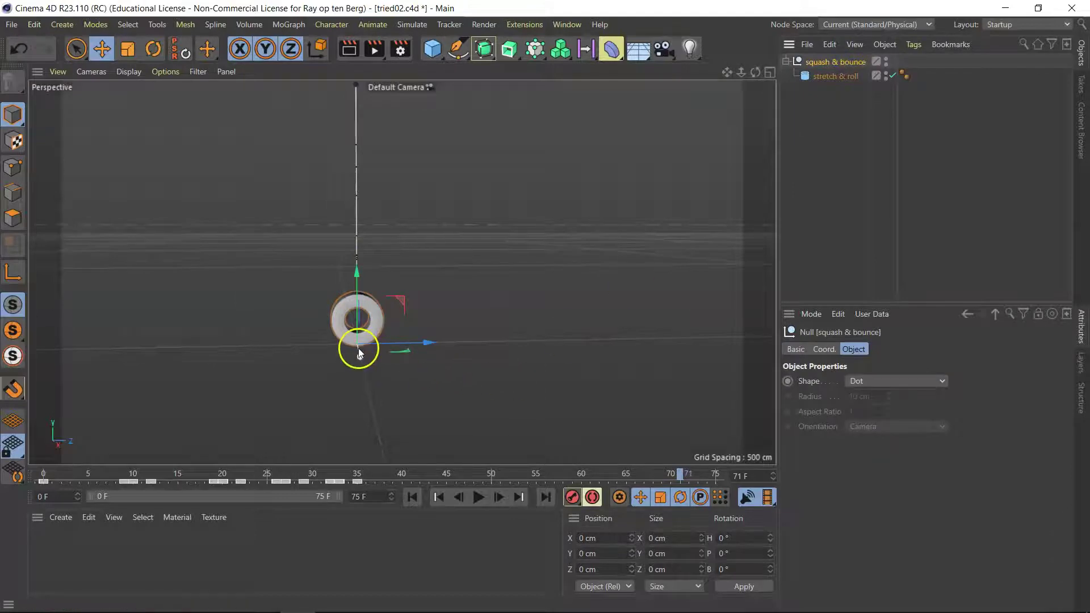
pyautogui.click(840, 76)
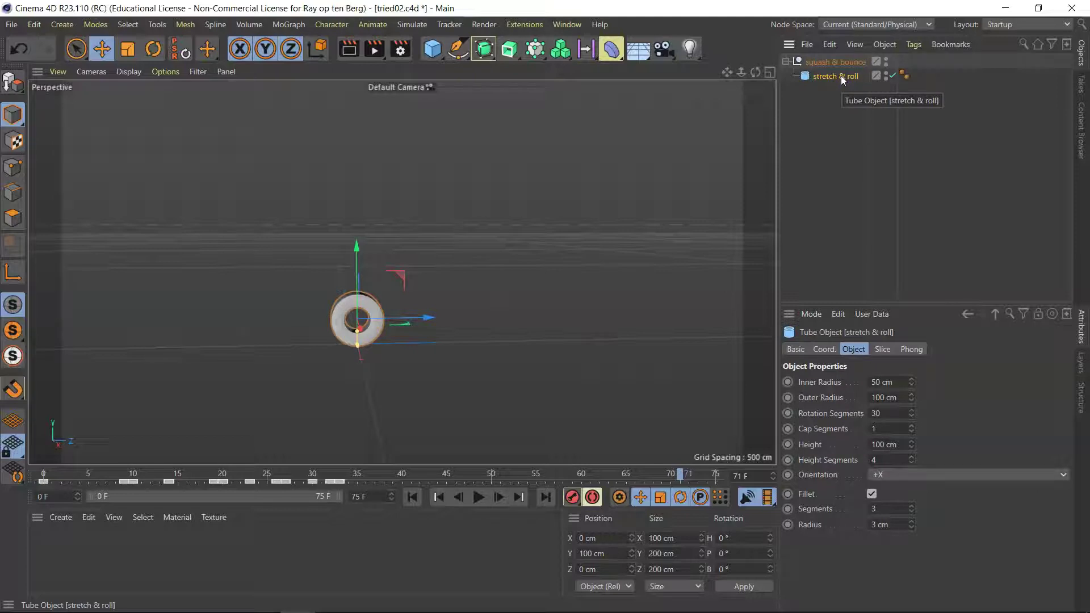
pyautogui.click(827, 350)
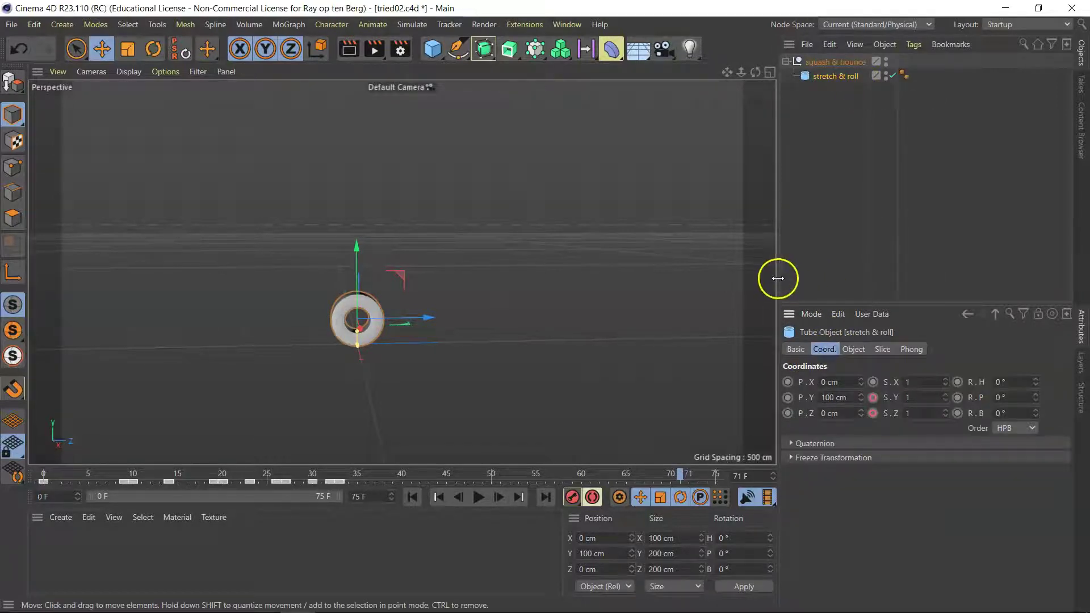
# Widen the Attributes panel and scrub the playhead from frame 32 to frame 34.
pyautogui.moveTo(776, 281); pyautogui.dragTo(750, 279)
pyautogui.click(564, 548)
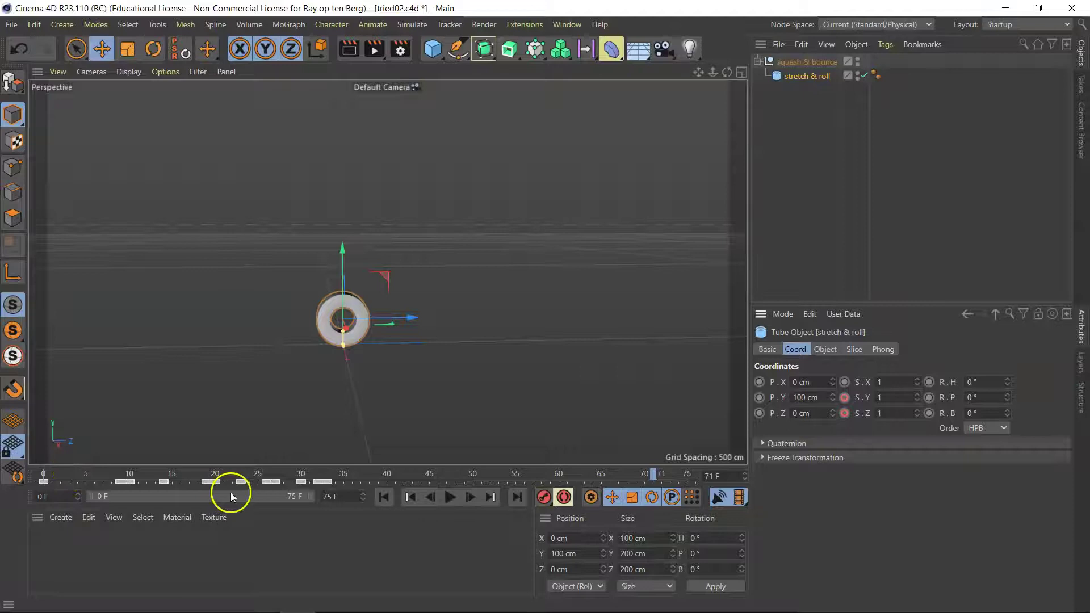
pyautogui.moveTo(329, 474); pyautogui.dragTo(315, 470)
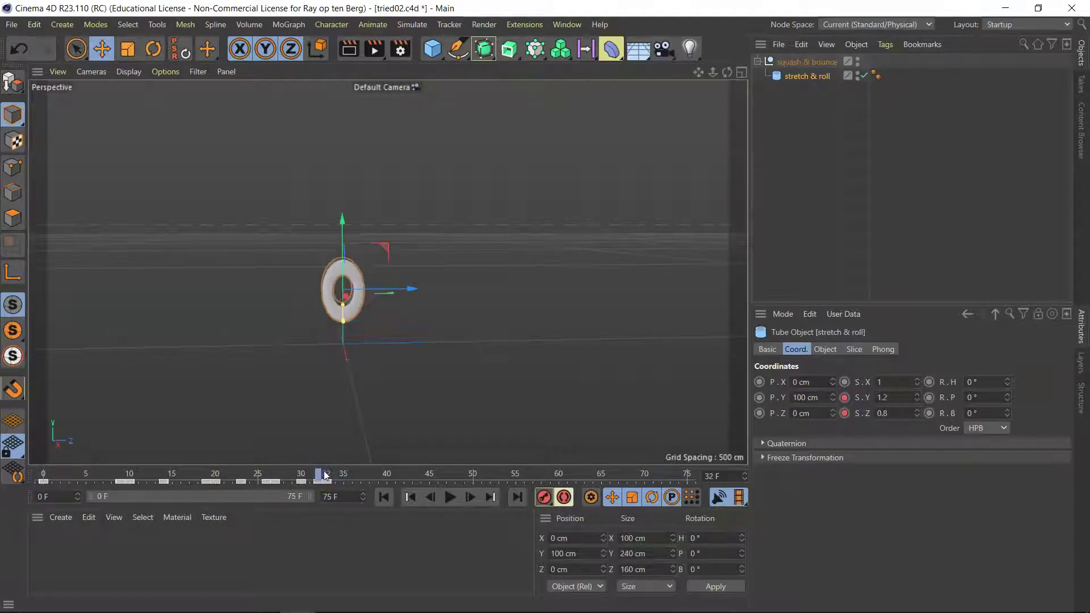
pyautogui.click(329, 477)
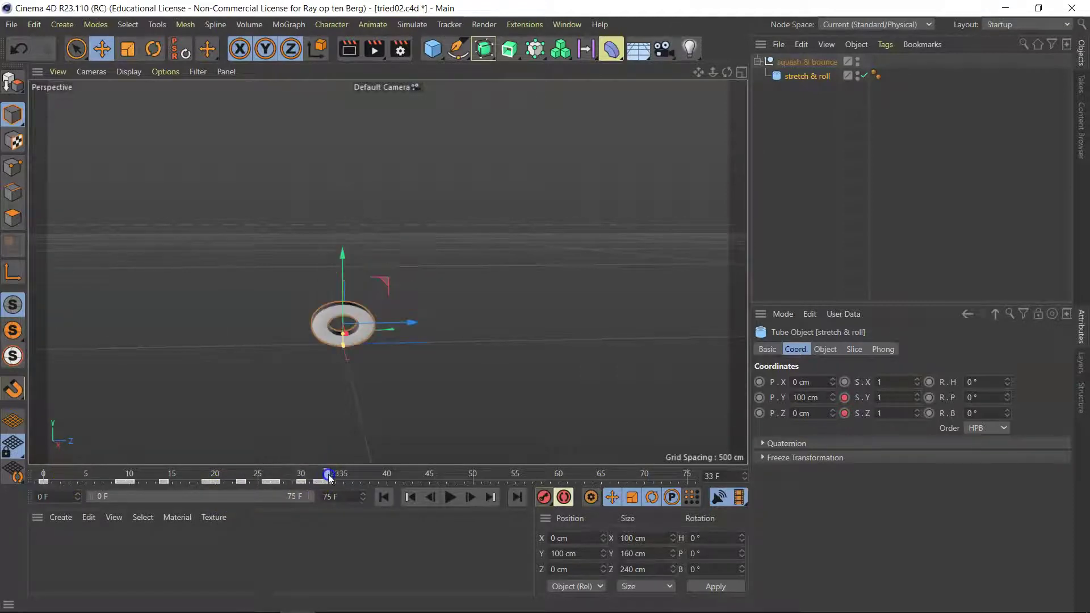
pyautogui.moveTo(330, 477); pyautogui.dragTo(338, 478)
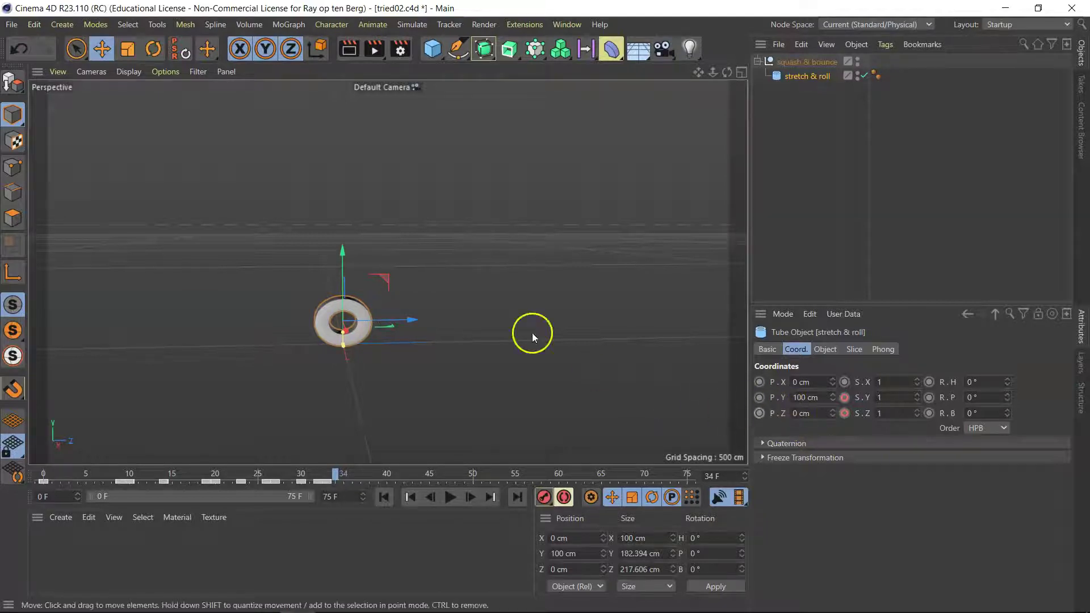
# Key P.Z at 0 cm on frame 34, then enter 1000 cm on frame 75 and key it.
pyautogui.click(759, 412)
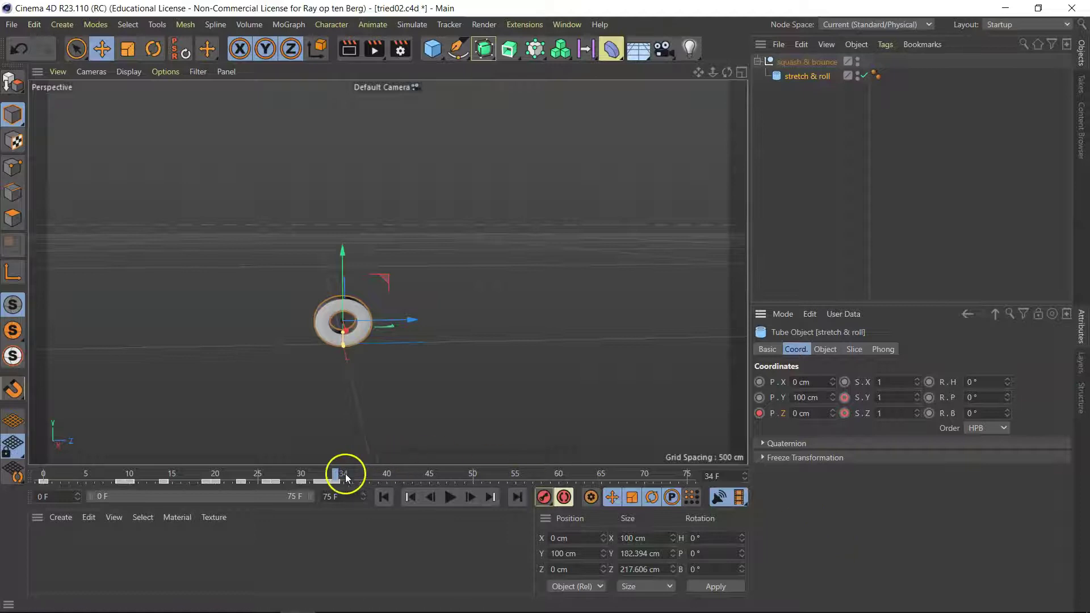
pyautogui.moveTo(336, 472); pyautogui.dragTo(687, 484)
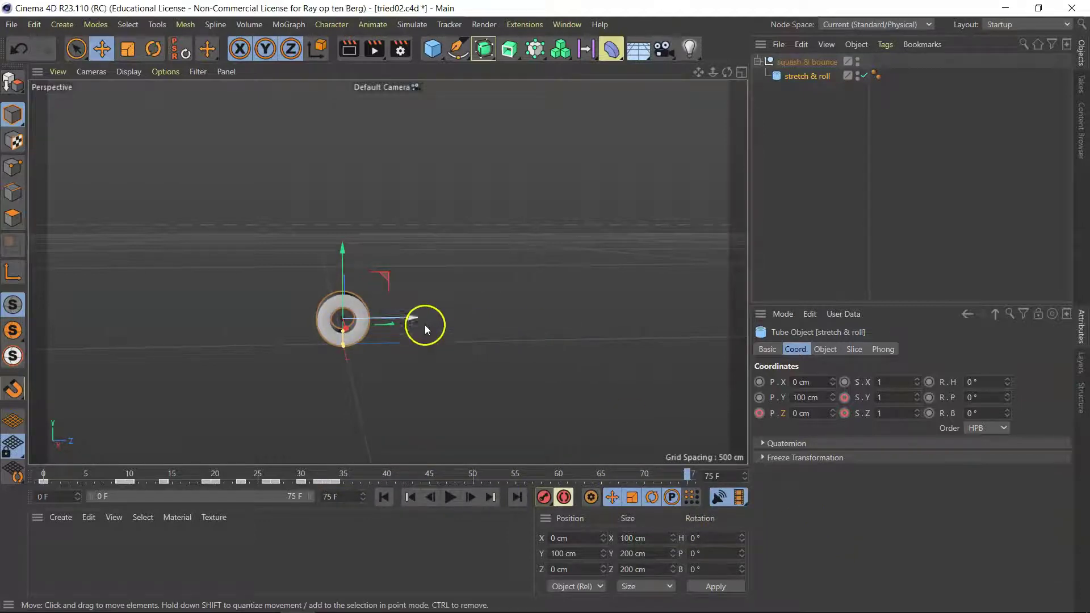
pyautogui.moveTo(832, 414); pyautogui.dragTo(832, 413)
pyautogui.doubleClick(815, 413)
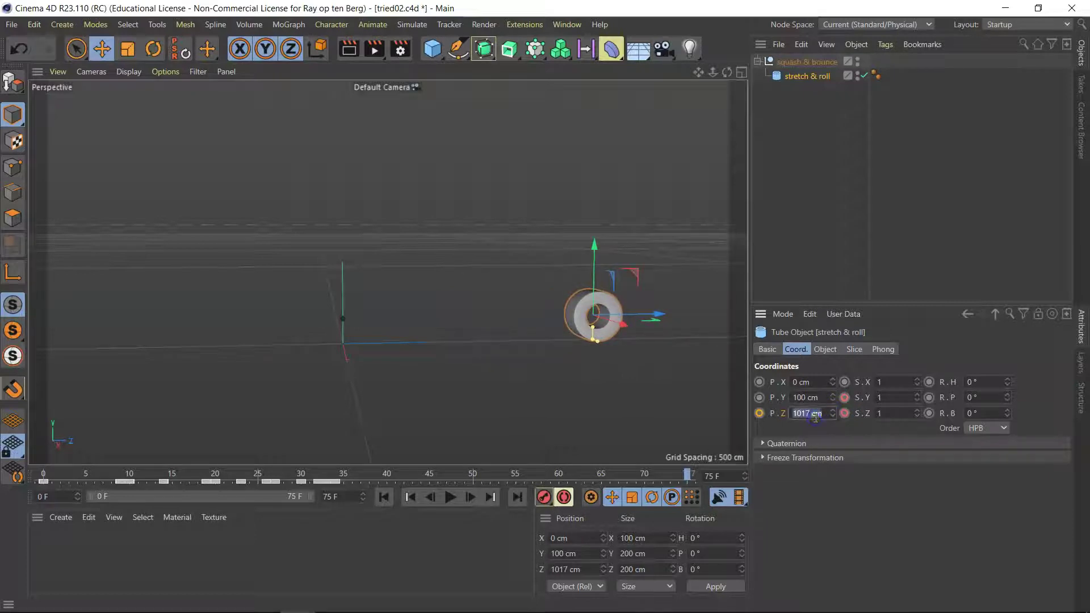
pyautogui.write('1000')
pyautogui.press('Return')
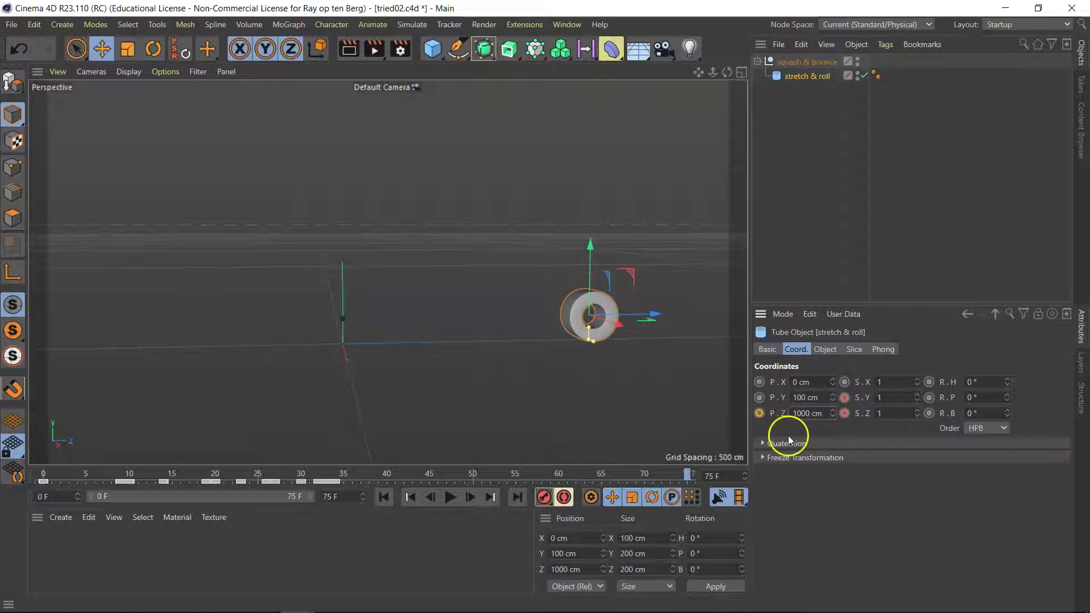
pyautogui.click(759, 413)
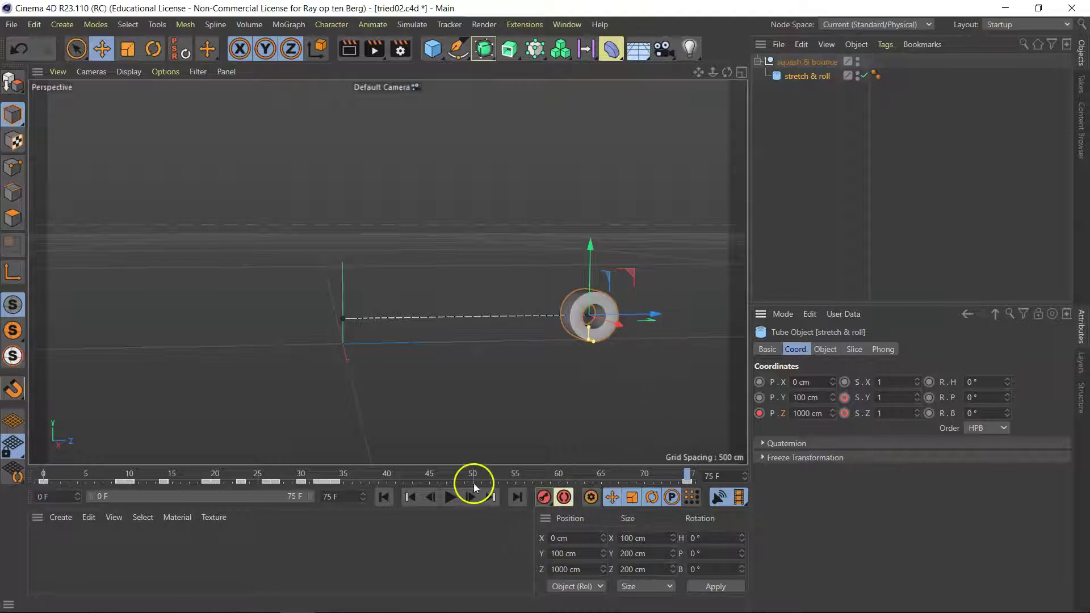
# Key the R.P pitch at 0° on frame 34, then drag R.P to about -185° on frame 75.
pyautogui.moveTo(357, 471); pyautogui.dragTo(333, 468)
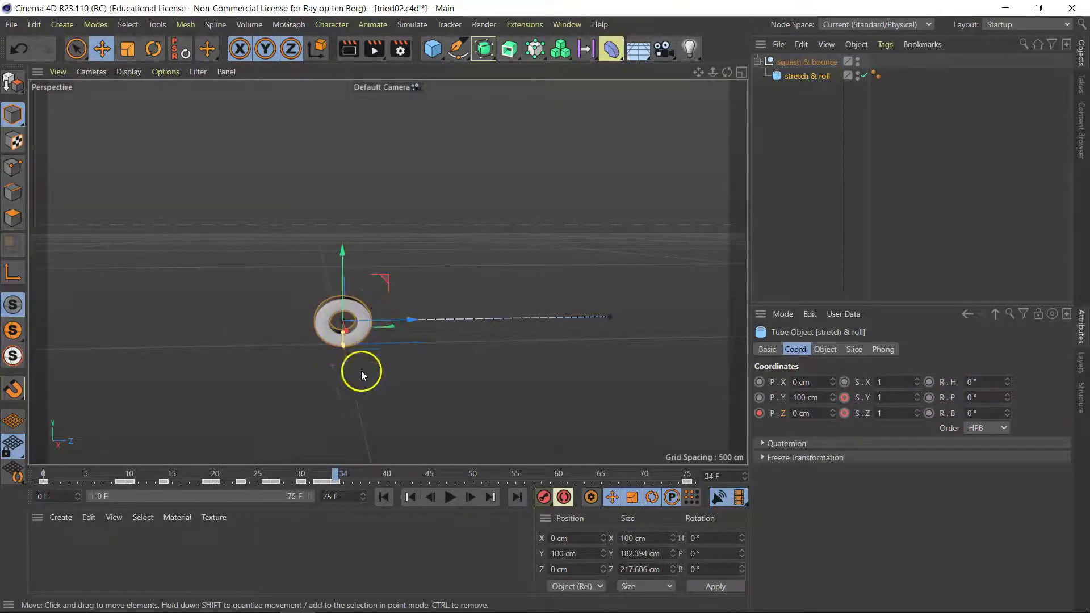
pyautogui.click(929, 397)
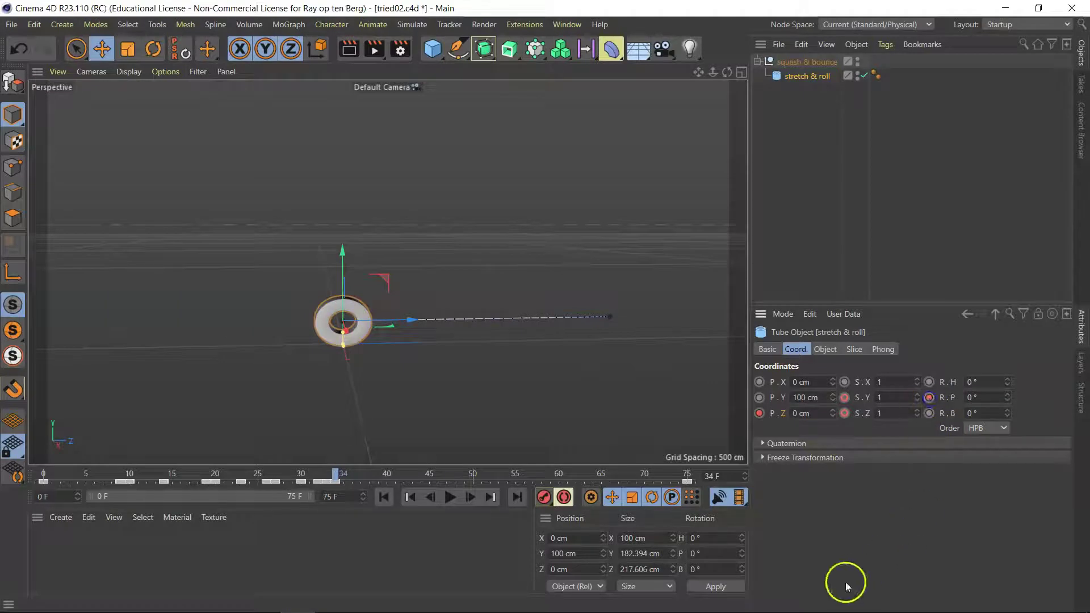
pyautogui.moveTo(634, 471); pyautogui.dragTo(688, 475)
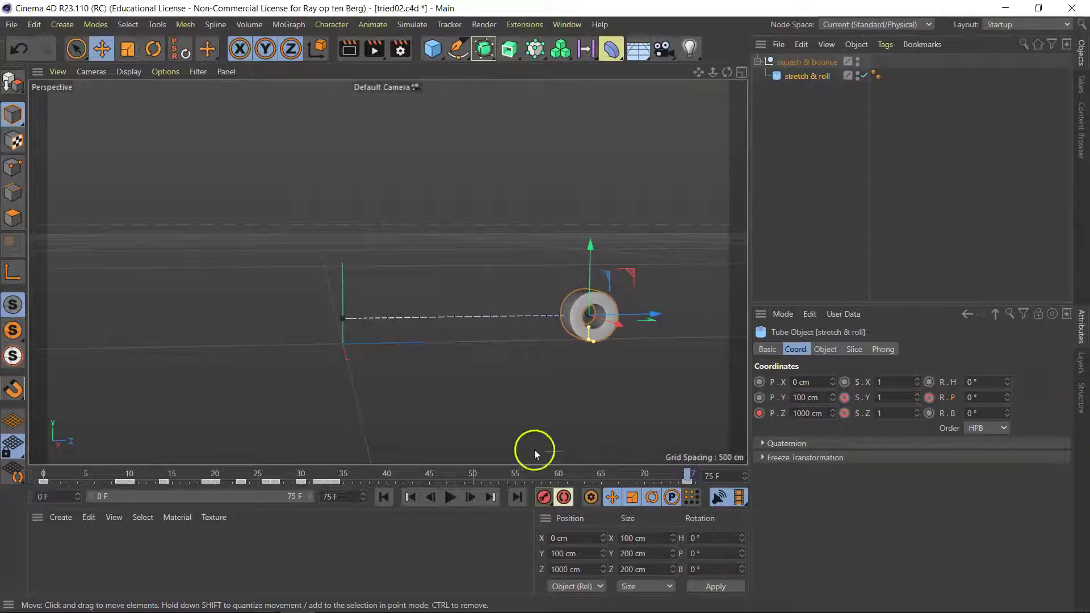
pyautogui.moveTo(1007, 394); pyautogui.dragTo(1007, 396)
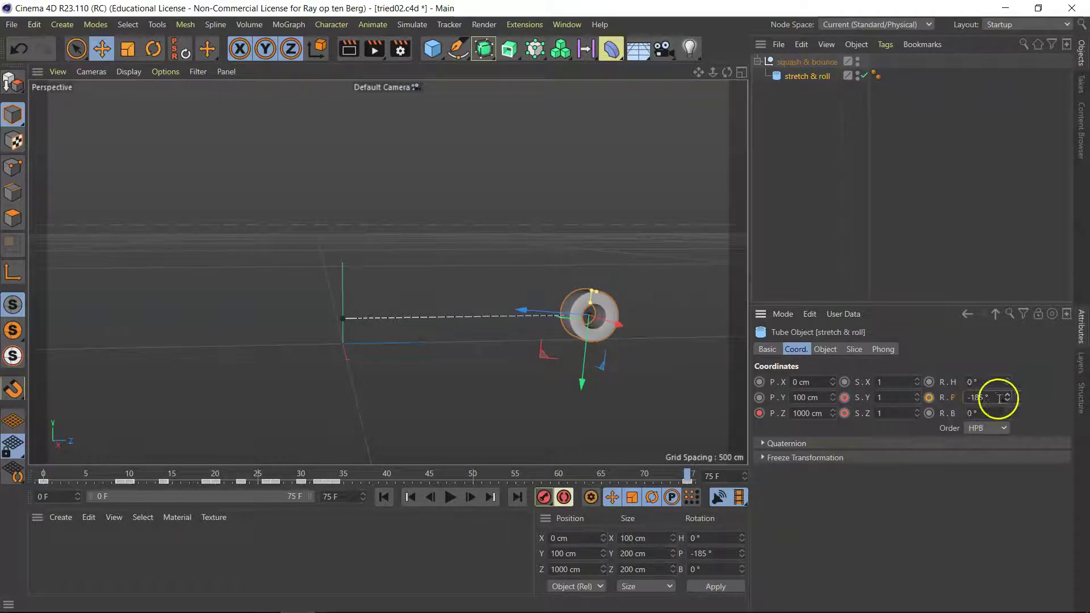
# Enter -5*360 in the R.P field and keyframe the -1800° pitch on frame 75.
pyautogui.doubleClick(999, 398)
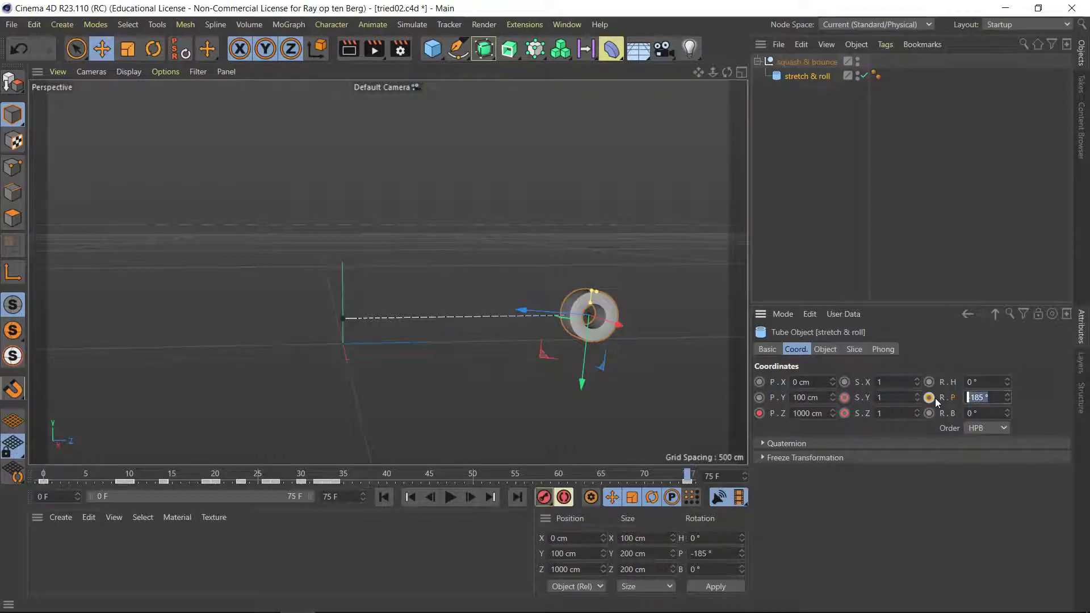
pyautogui.press('BackSpace')
pyautogui.write('-5')
pyautogui.click(924, 385)
pyautogui.write('360')
pyautogui.keyDown('ctrl'); pyautogui.click(929, 397); pyautogui.keyUp('ctrl')
pyautogui.click(1003, 396)
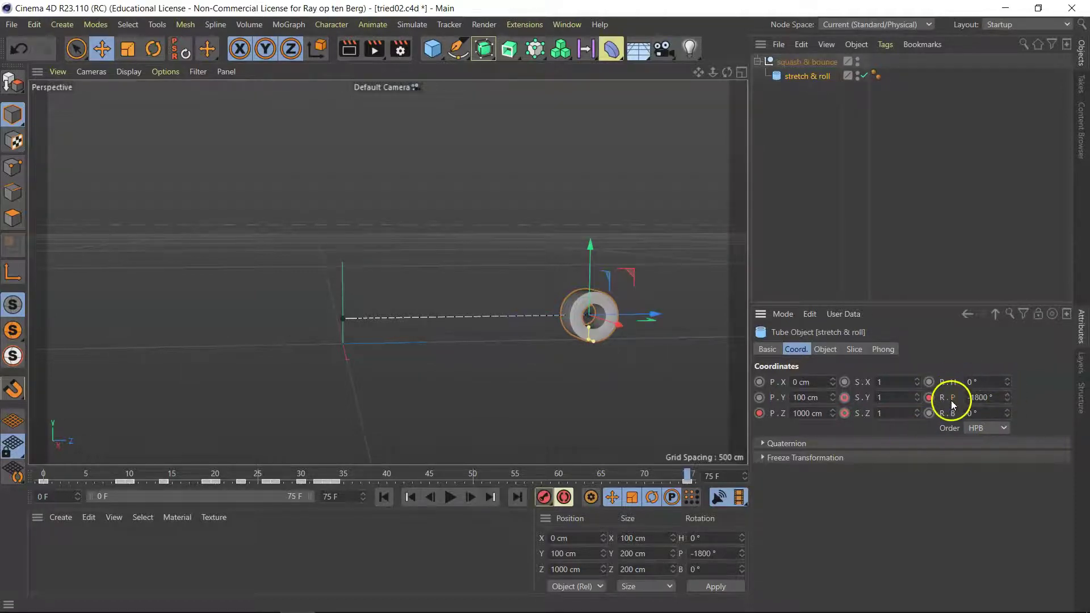
pyautogui.click(998, 411)
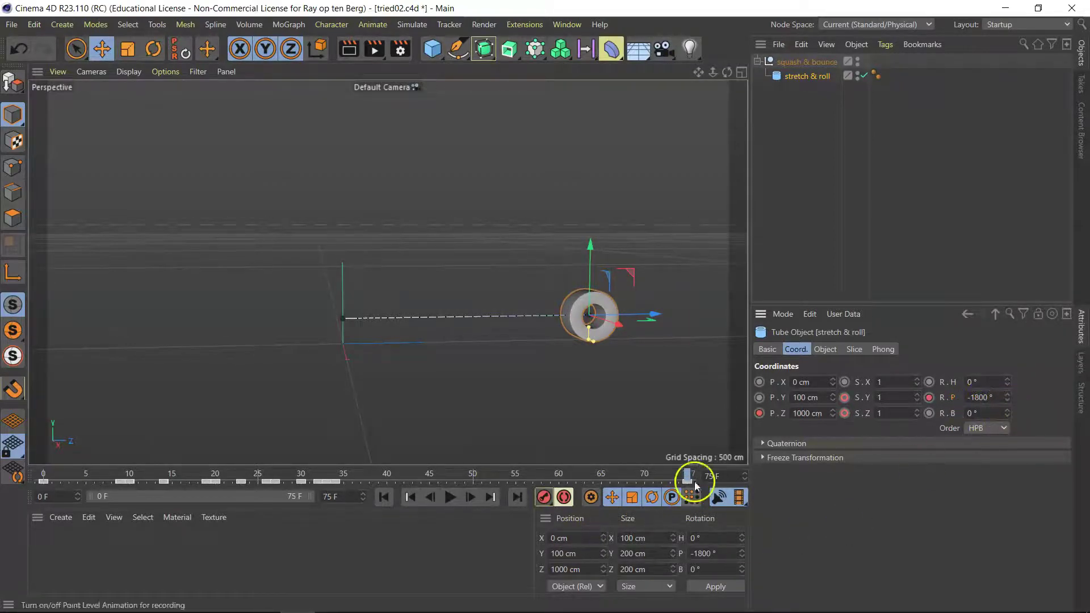
# Scrub and play the roll to preview the tube reaching about 993 cm Z at frame 73.
pyautogui.moveTo(686, 473)
pyautogui.mouseDown()
pyautogui.moveTo(394, 470)
pyautogui.moveTo(270, 444)
pyautogui.moveTo(471, 472)
pyautogui.moveTo(687, 474)
pyautogui.mouseUp()
pyautogui.moveTo(716, 511); pyautogui.dragTo(294, 482)
pyautogui.click(450, 498)
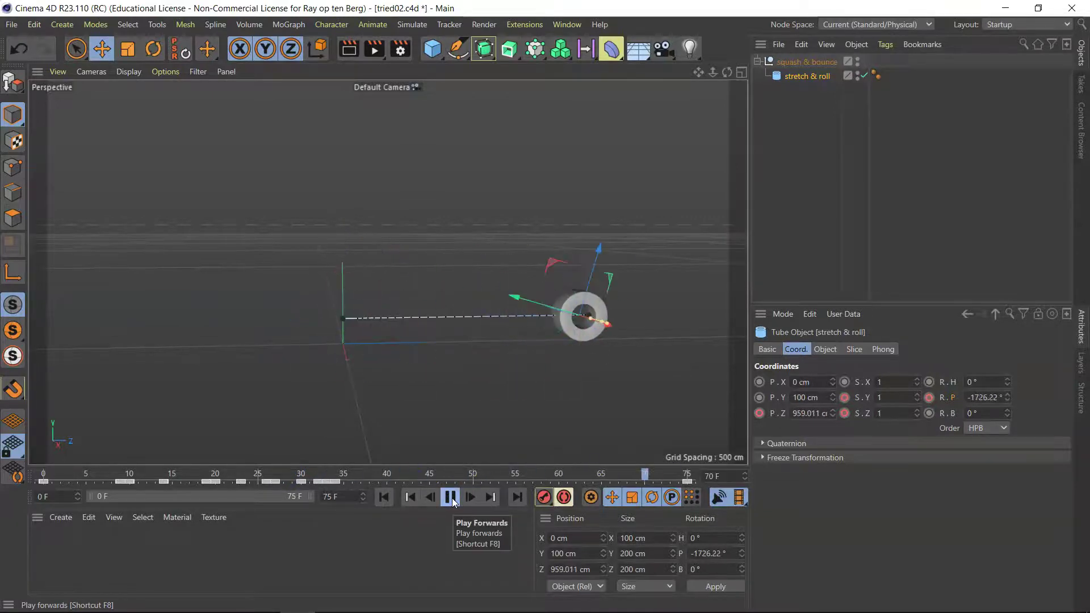
pyautogui.click(452, 498)
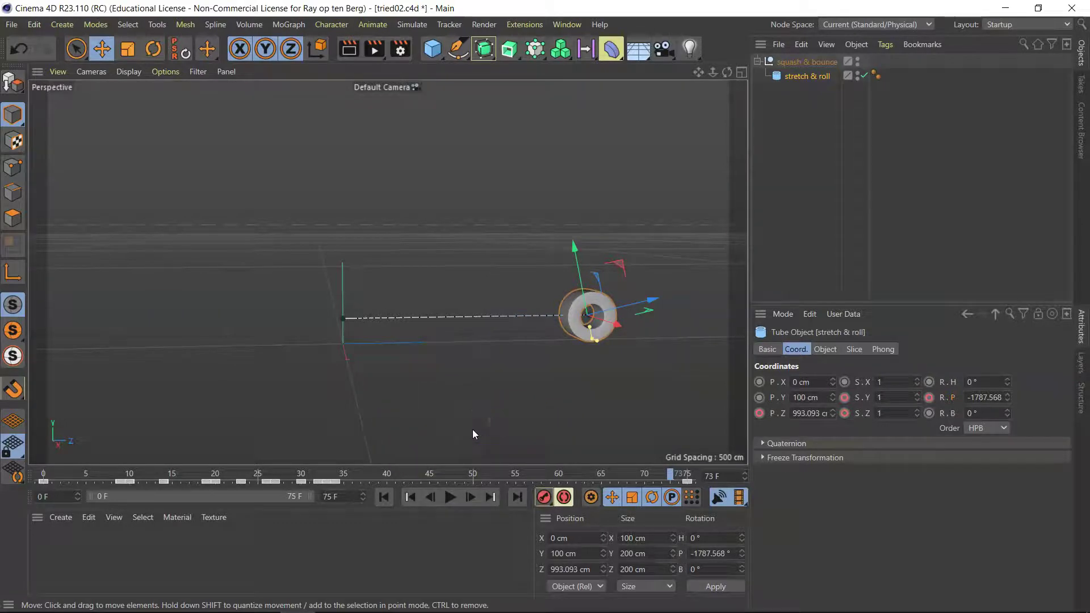
# Open the Timeline with Shift+F3 and expand the stretch & roll Position and Rotation tracks.
pyautogui.hotkey('shift', 'F3')
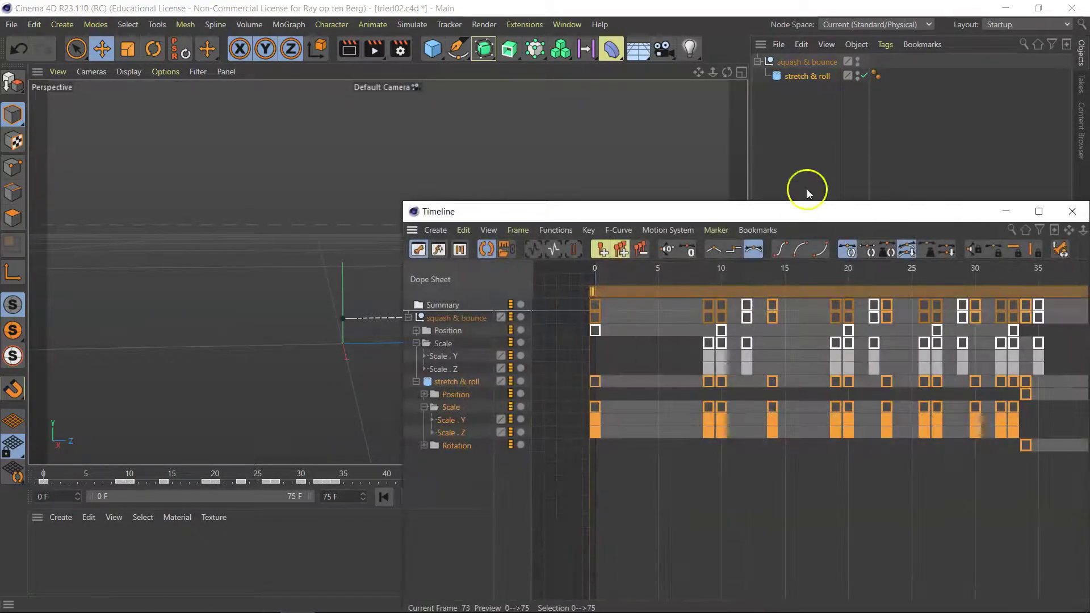
pyautogui.moveTo(815, 210); pyautogui.dragTo(593, 123)
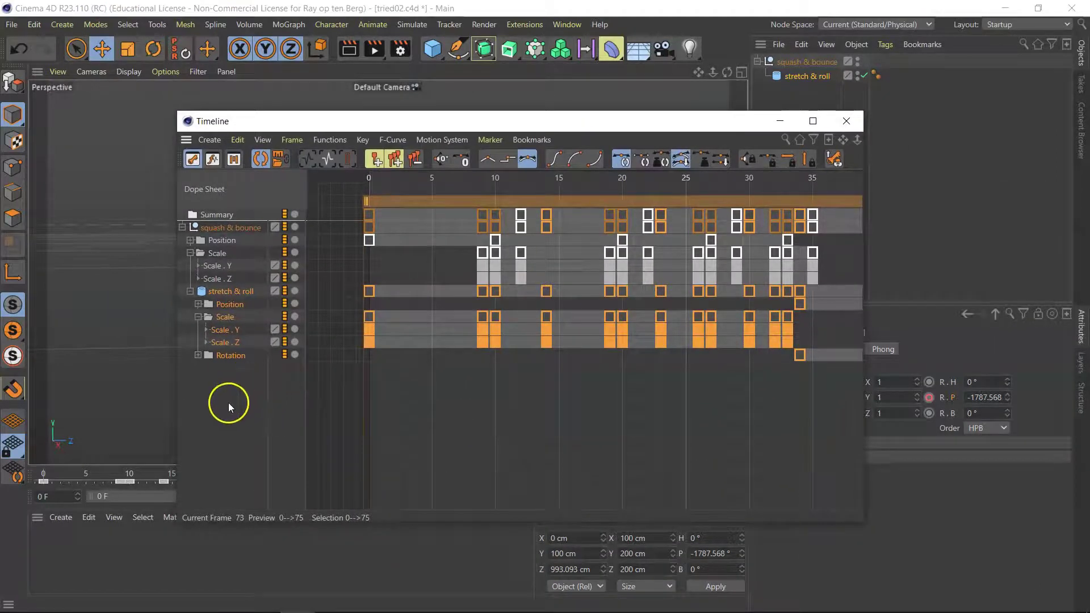
pyautogui.click(200, 304)
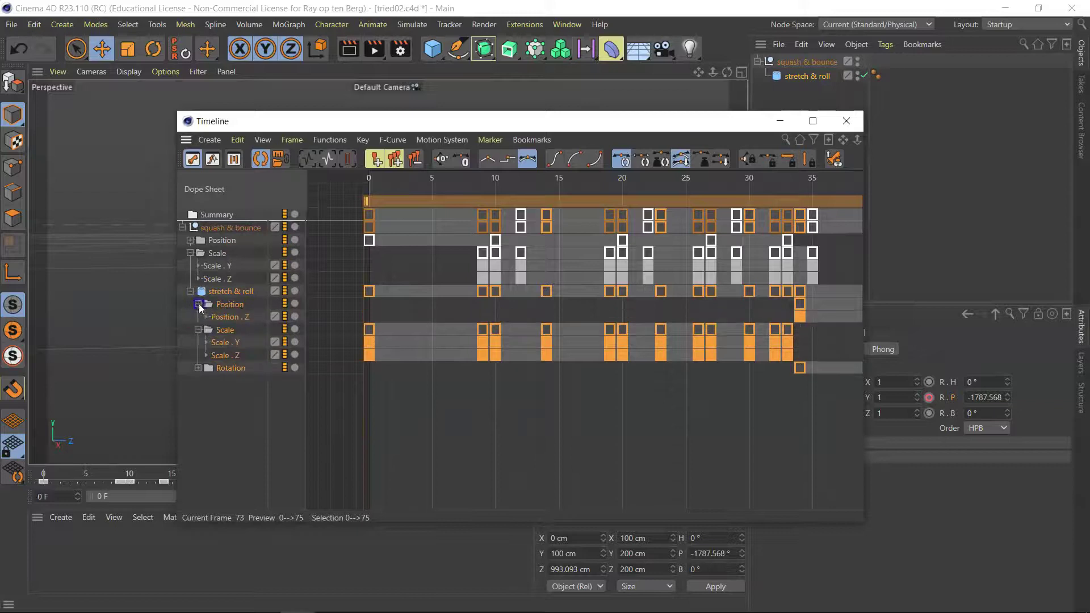
pyautogui.click(198, 368)
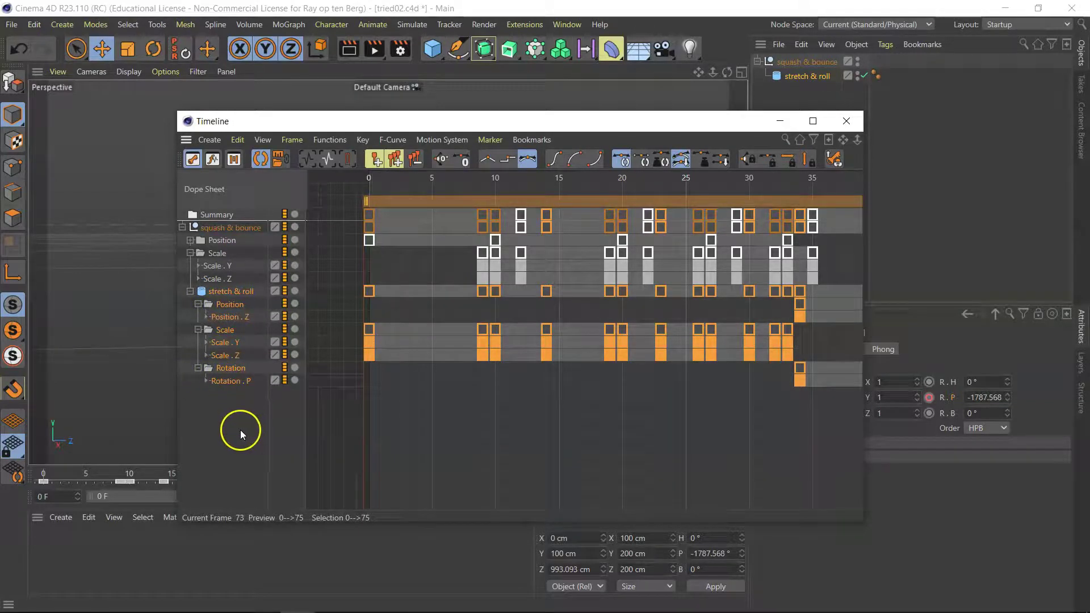
pyautogui.click(661, 356)
pyautogui.click(612, 381)
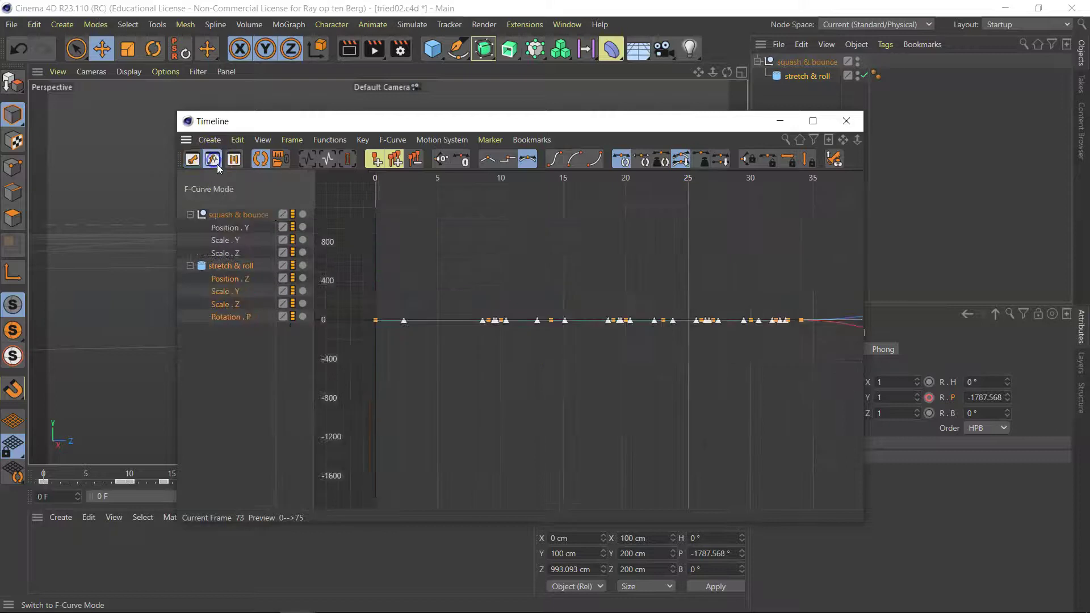
# Show the Position.Z and Rotation.P curves together and frame them with H.
pyautogui.click(227, 318)
pyautogui.keyDown('ctrl'); pyautogui.click(228, 278); pyautogui.keyUp('ctrl')
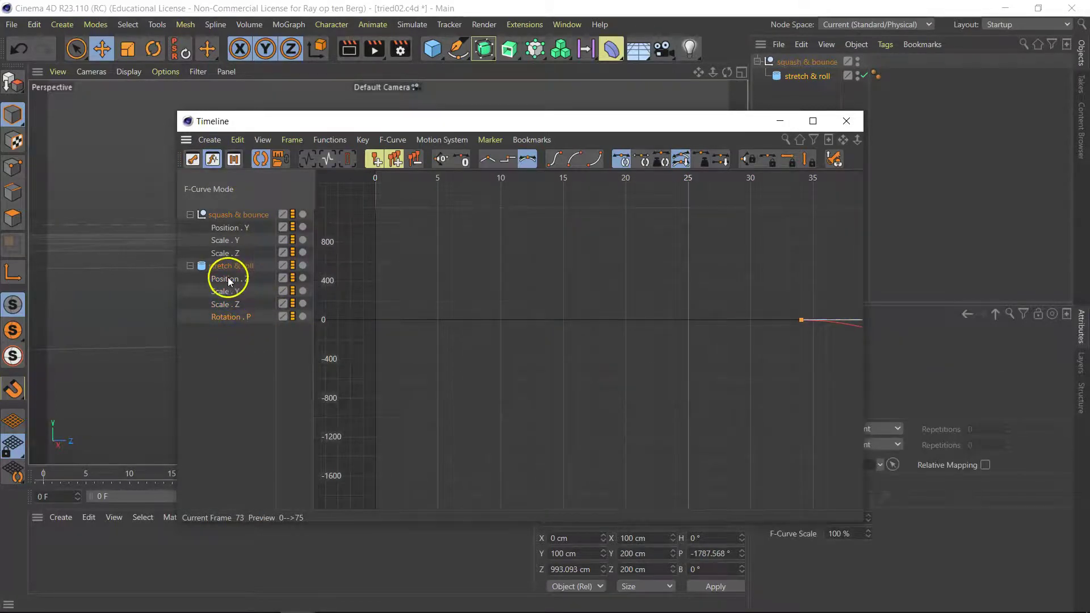
pyautogui.press('h')
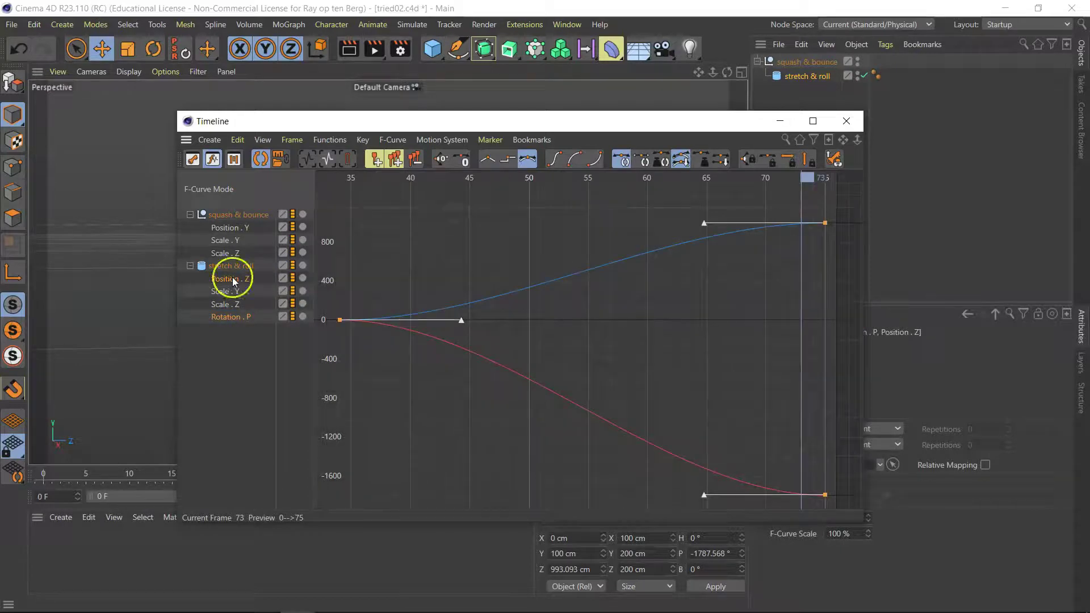
pyautogui.click(396, 347)
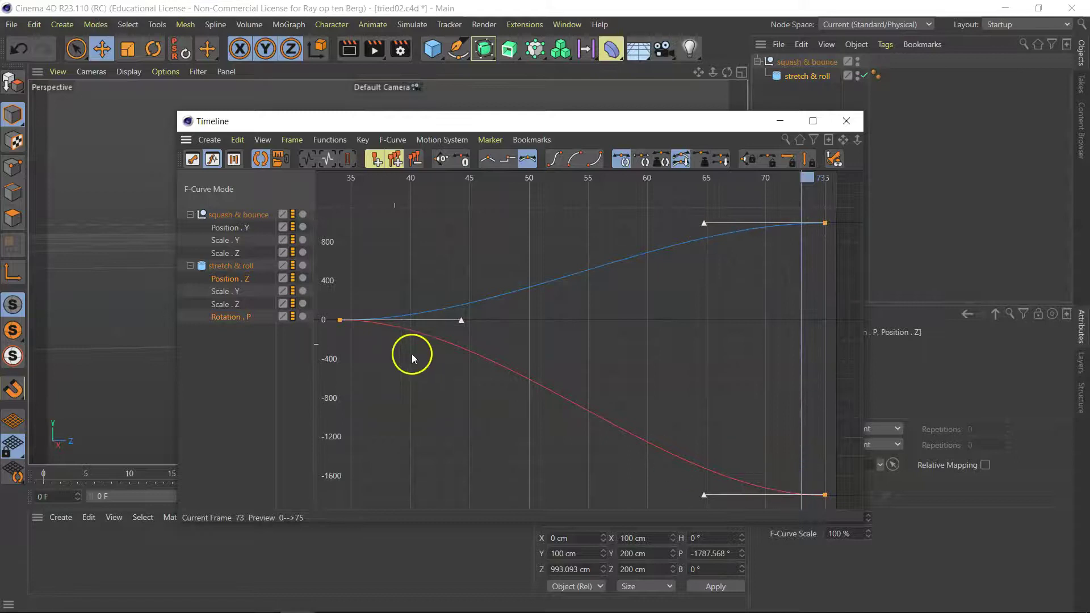
pyautogui.click(393, 376)
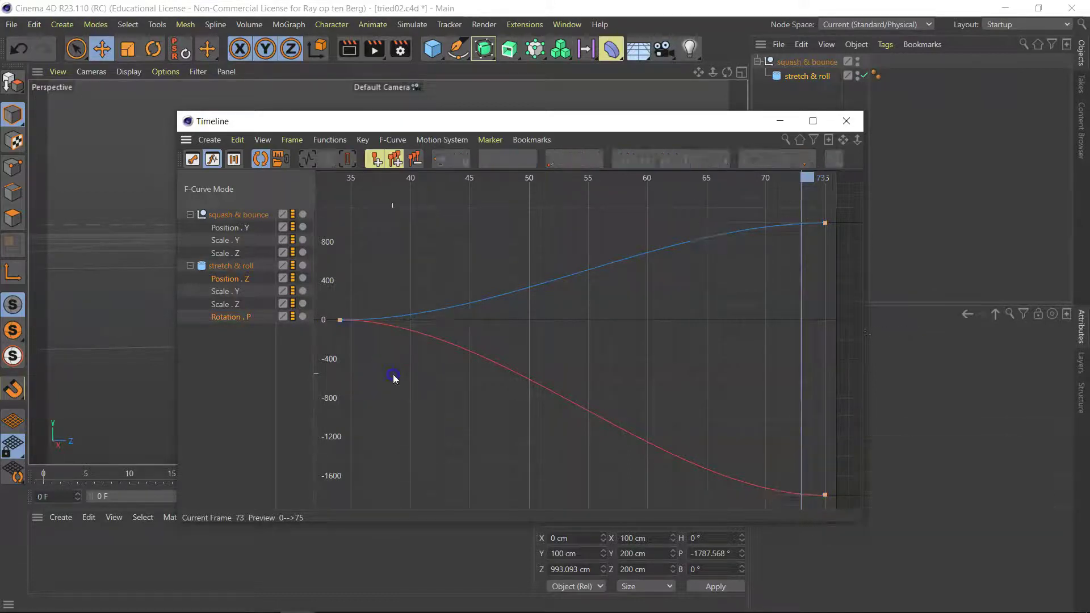
pyautogui.click(356, 330)
pyautogui.click(340, 319)
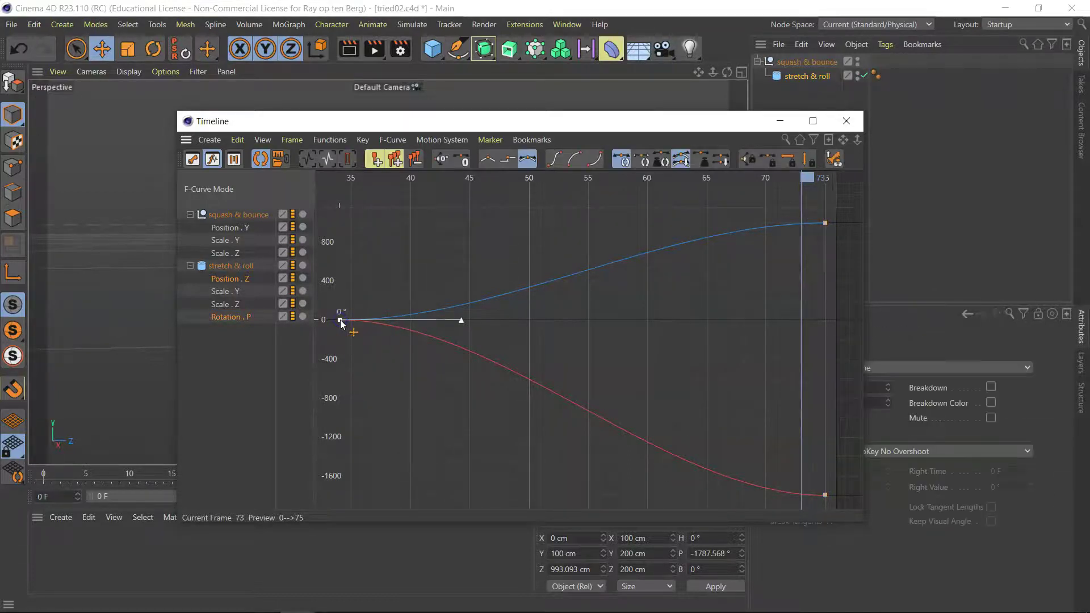
# Drag the first Position.Z key's tangent upward to 365.154 cm so the curve rises immediately.
pyautogui.click(228, 279)
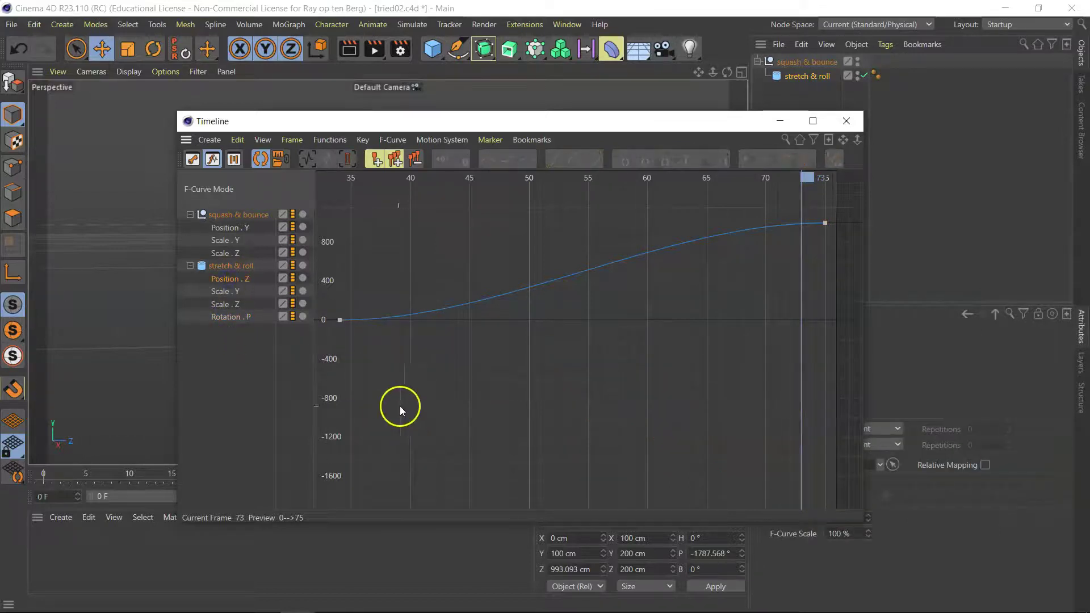
pyautogui.click(340, 319)
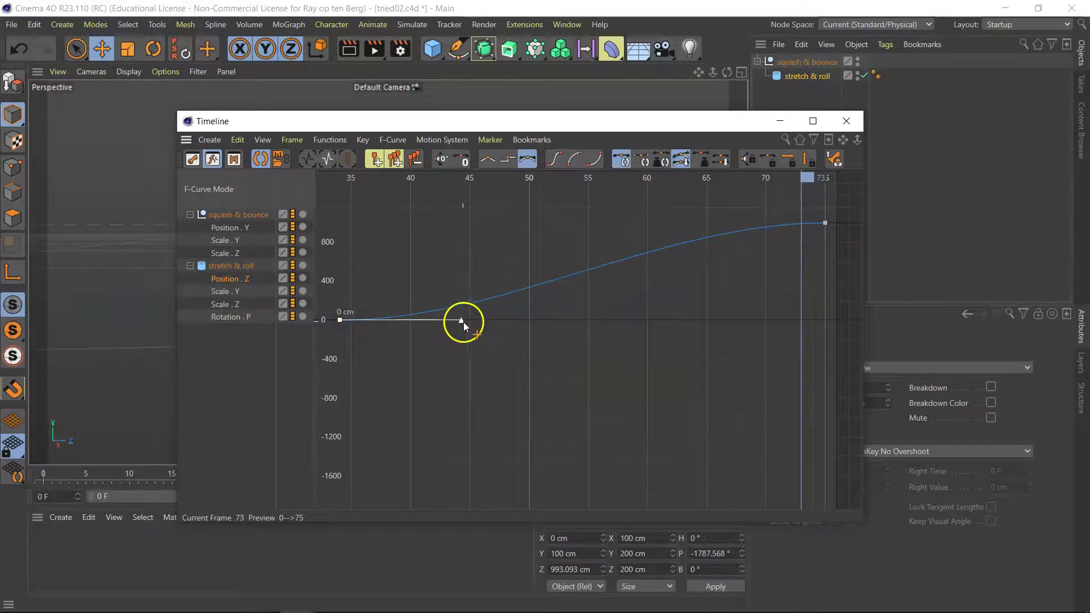
pyautogui.moveTo(464, 322); pyautogui.dragTo(467, 286)
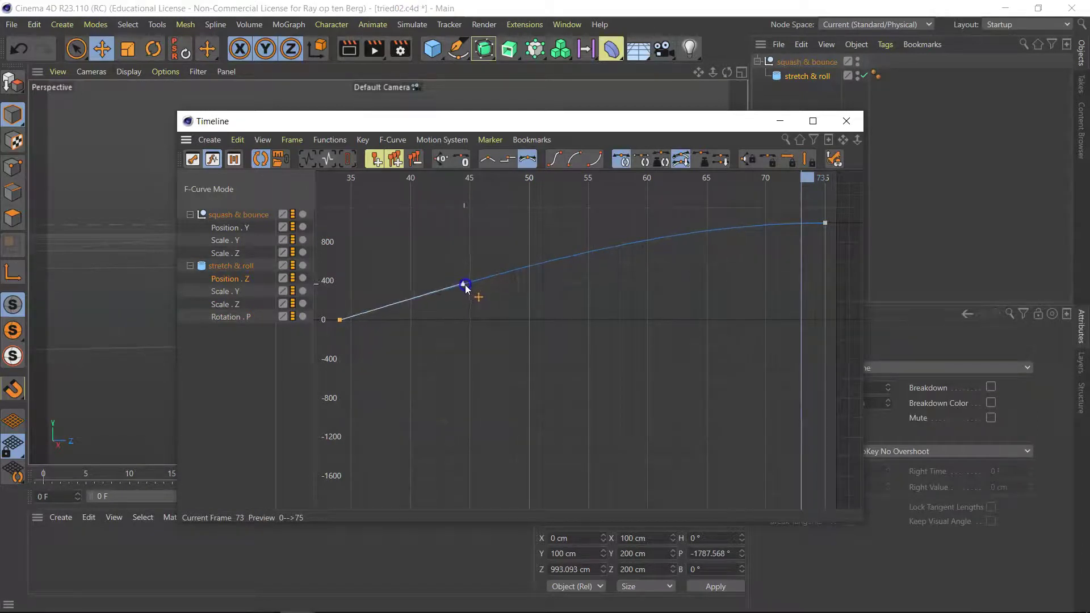
pyautogui.click(341, 320)
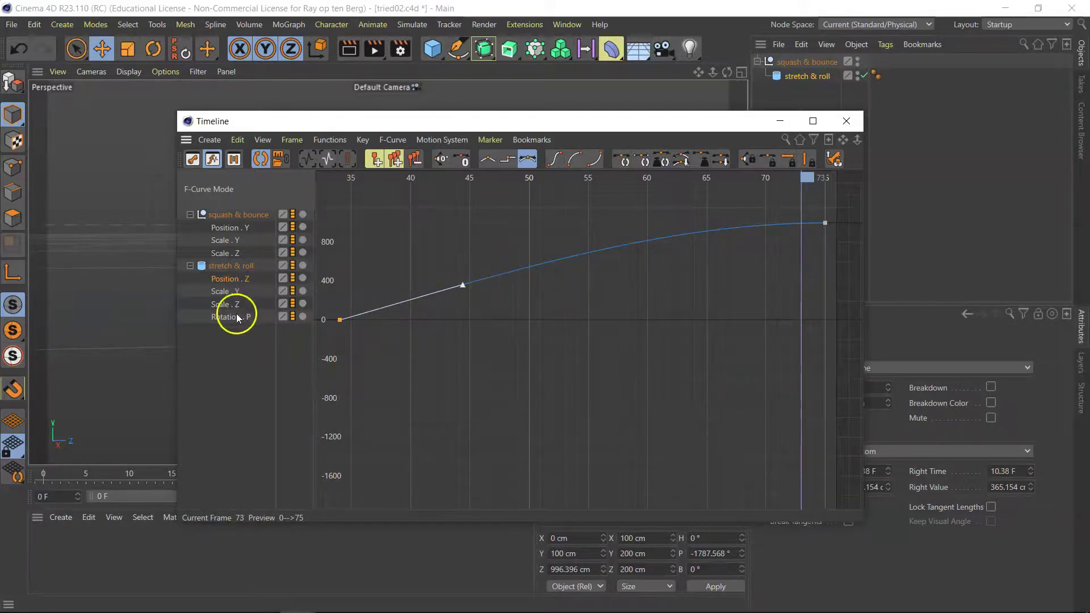
# Drag the first Rotation.P key's tangent down to -540.428°, then close the Timeline.
pyautogui.click(221, 317)
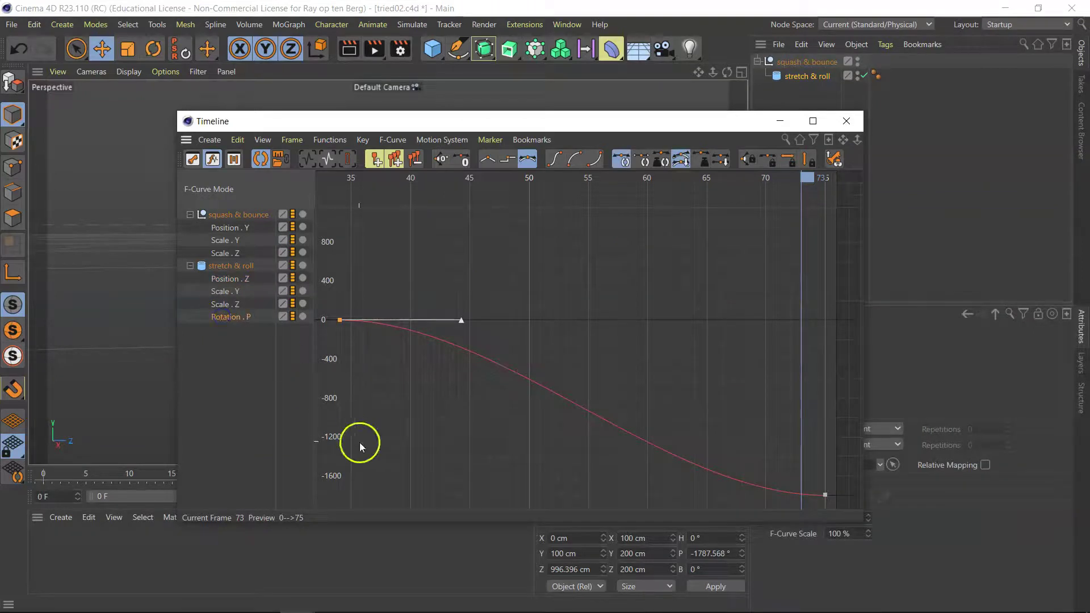
pyautogui.moveTo(462, 320); pyautogui.dragTo(444, 375)
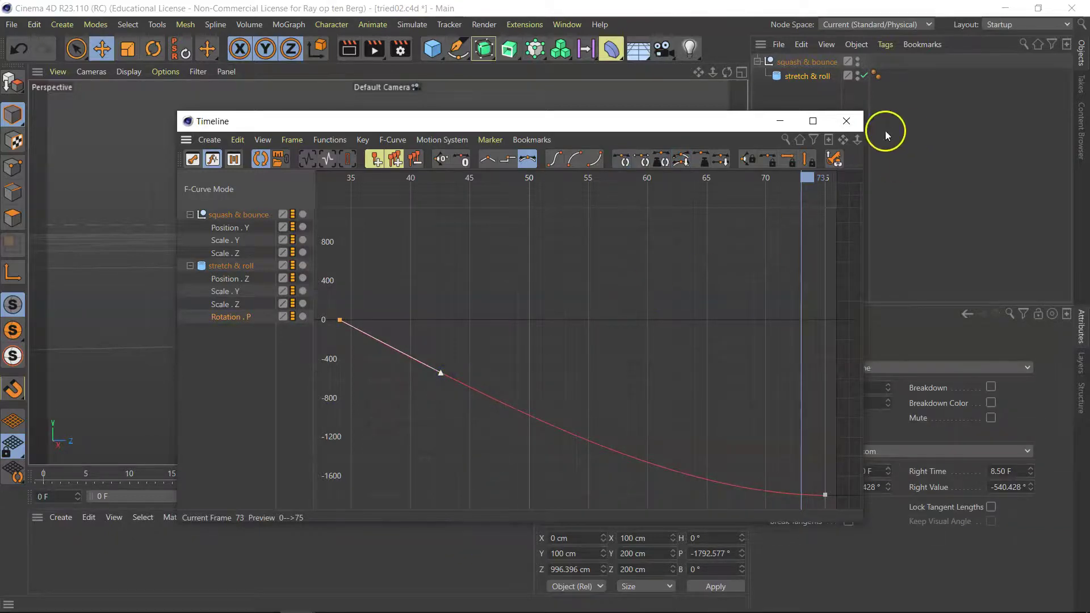
pyautogui.click(846, 121)
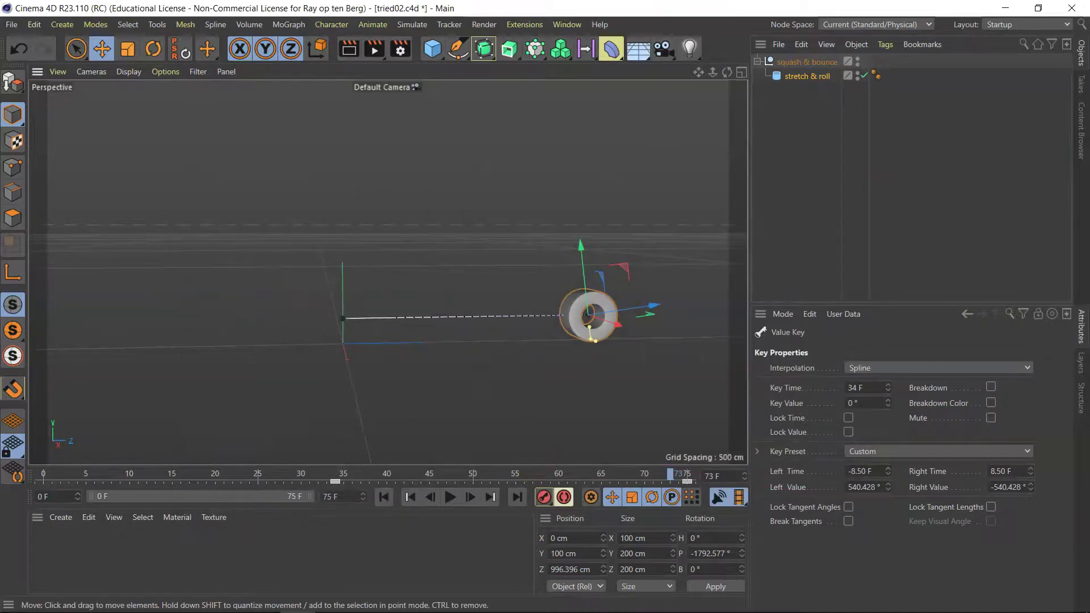
# Rewind to frame 0 and play the roll, panning to follow the tire past frame 52.
pyautogui.moveTo(728, 72); pyautogui.dragTo(692, 75)
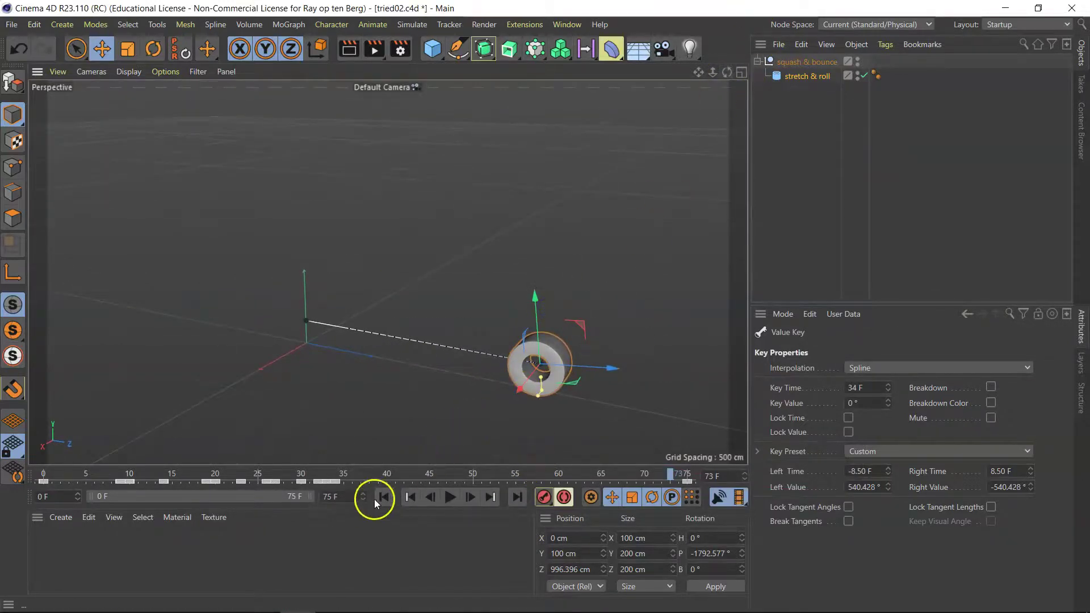
pyautogui.click(381, 497)
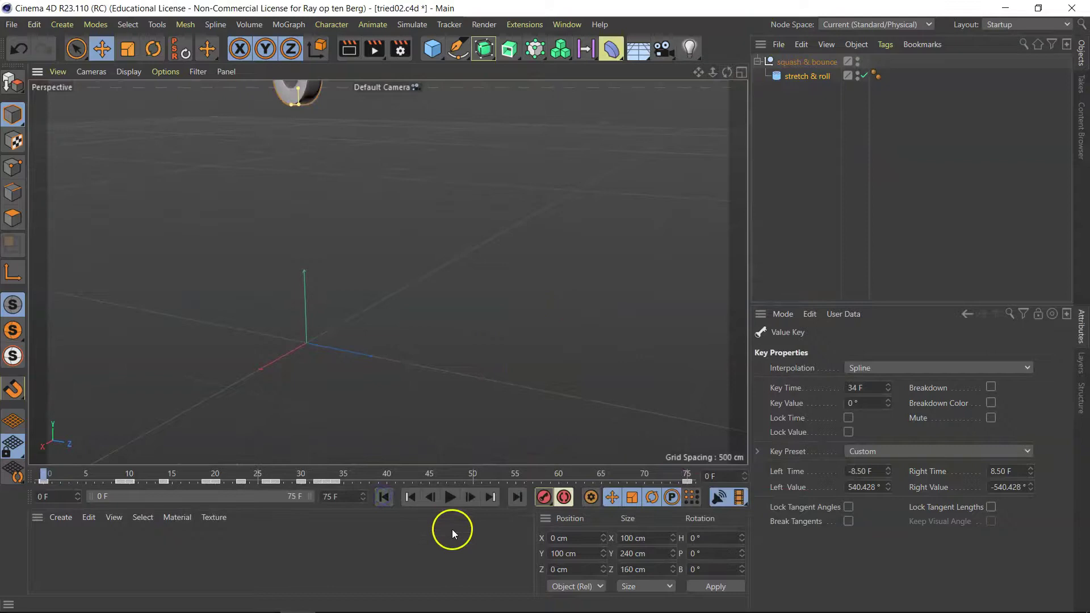
pyautogui.click(451, 497)
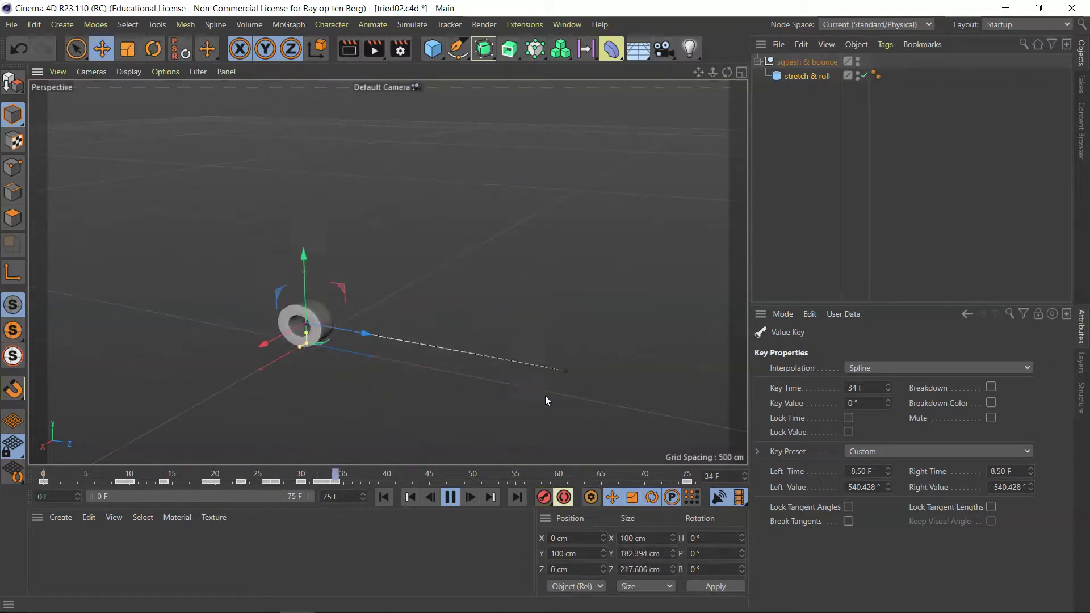
pyautogui.click(331, 348)
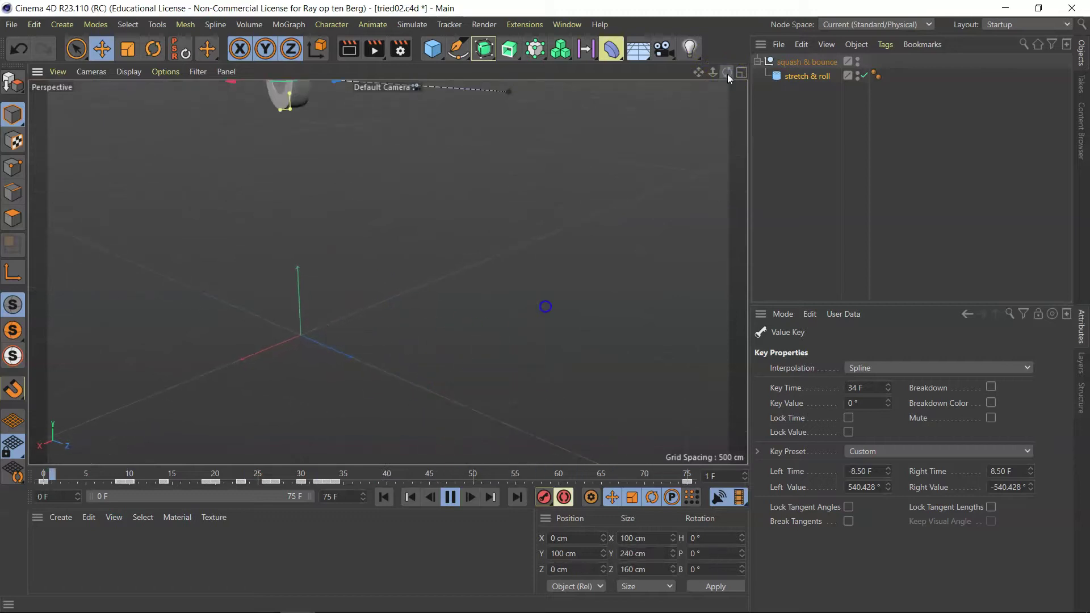
pyautogui.moveTo(700, 74); pyautogui.dragTo(690, 151)
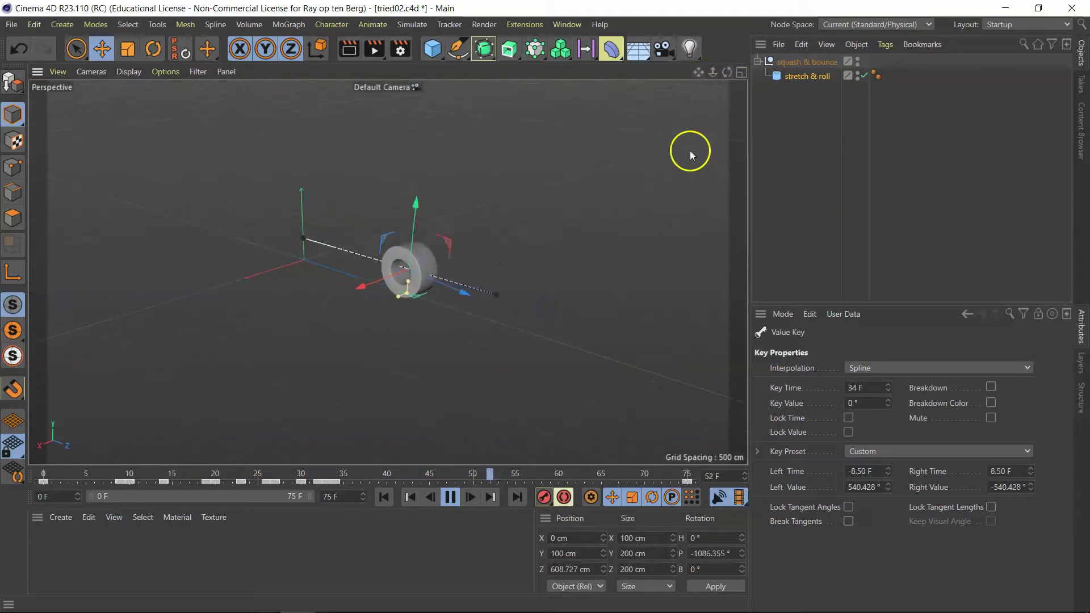